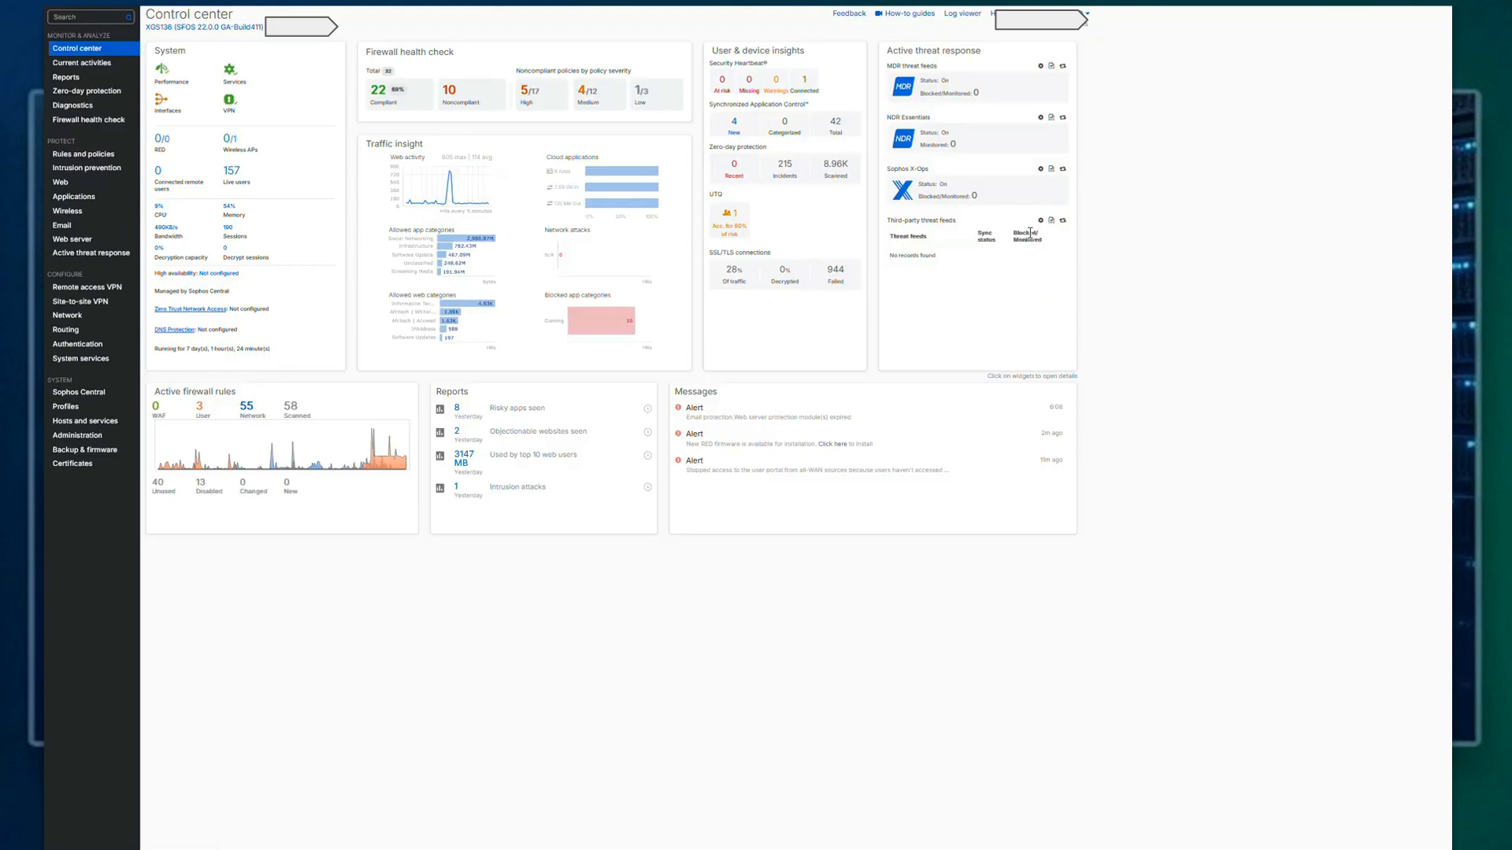
- Open the backup and firmware settings and browse for the restore configuration file, going to the Freelancing folder
{"action": "left_click", "coordinate": [75, 451]}
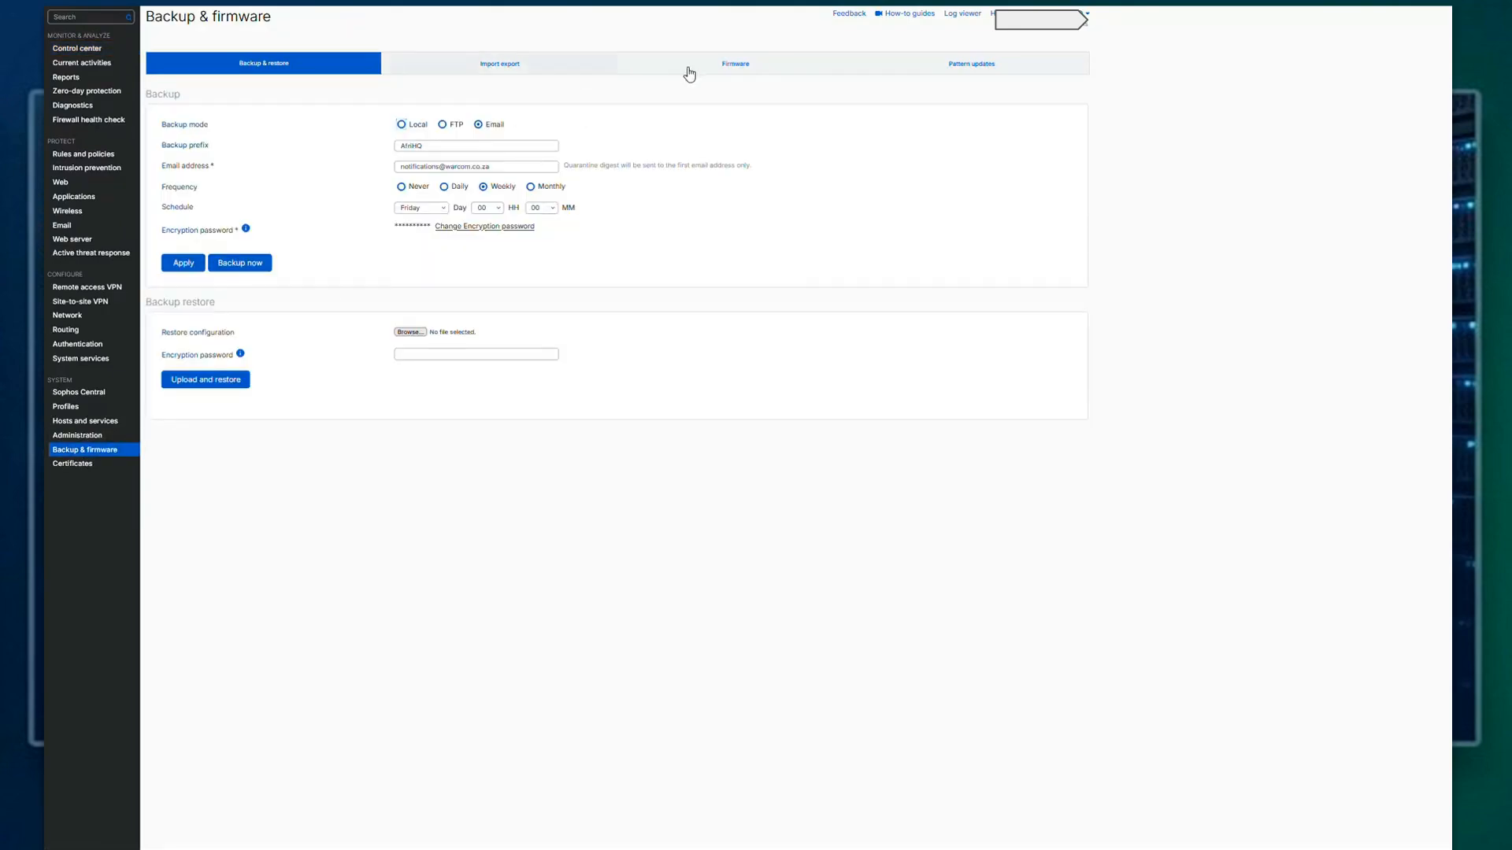
{"action": "left_click", "coordinate": [411, 333]}
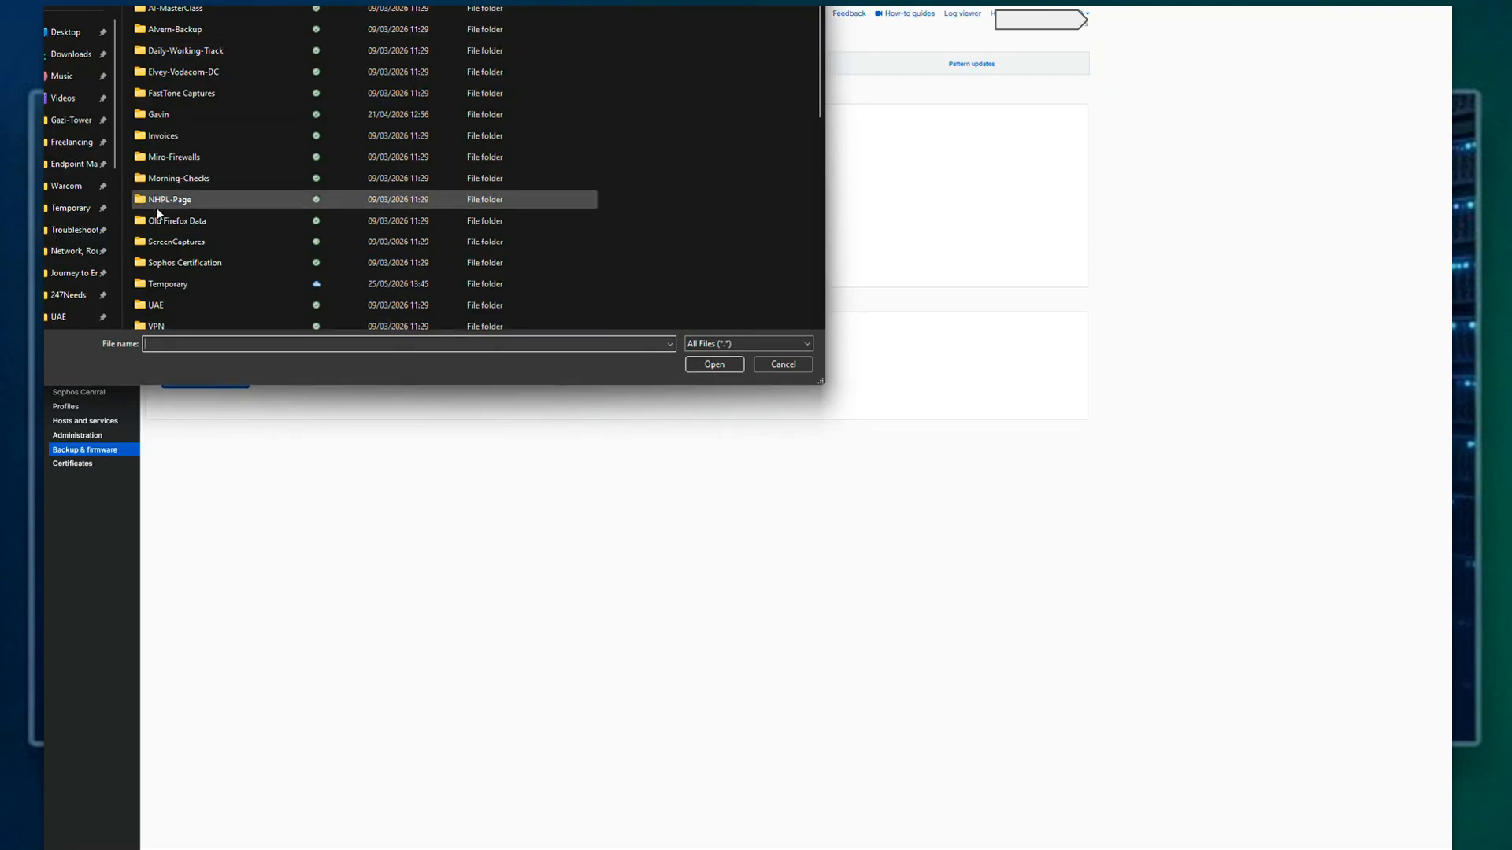
{"action": "scroll", "coordinate": [78, 252], "scroll_direction": "up", "scroll_amount": 1}
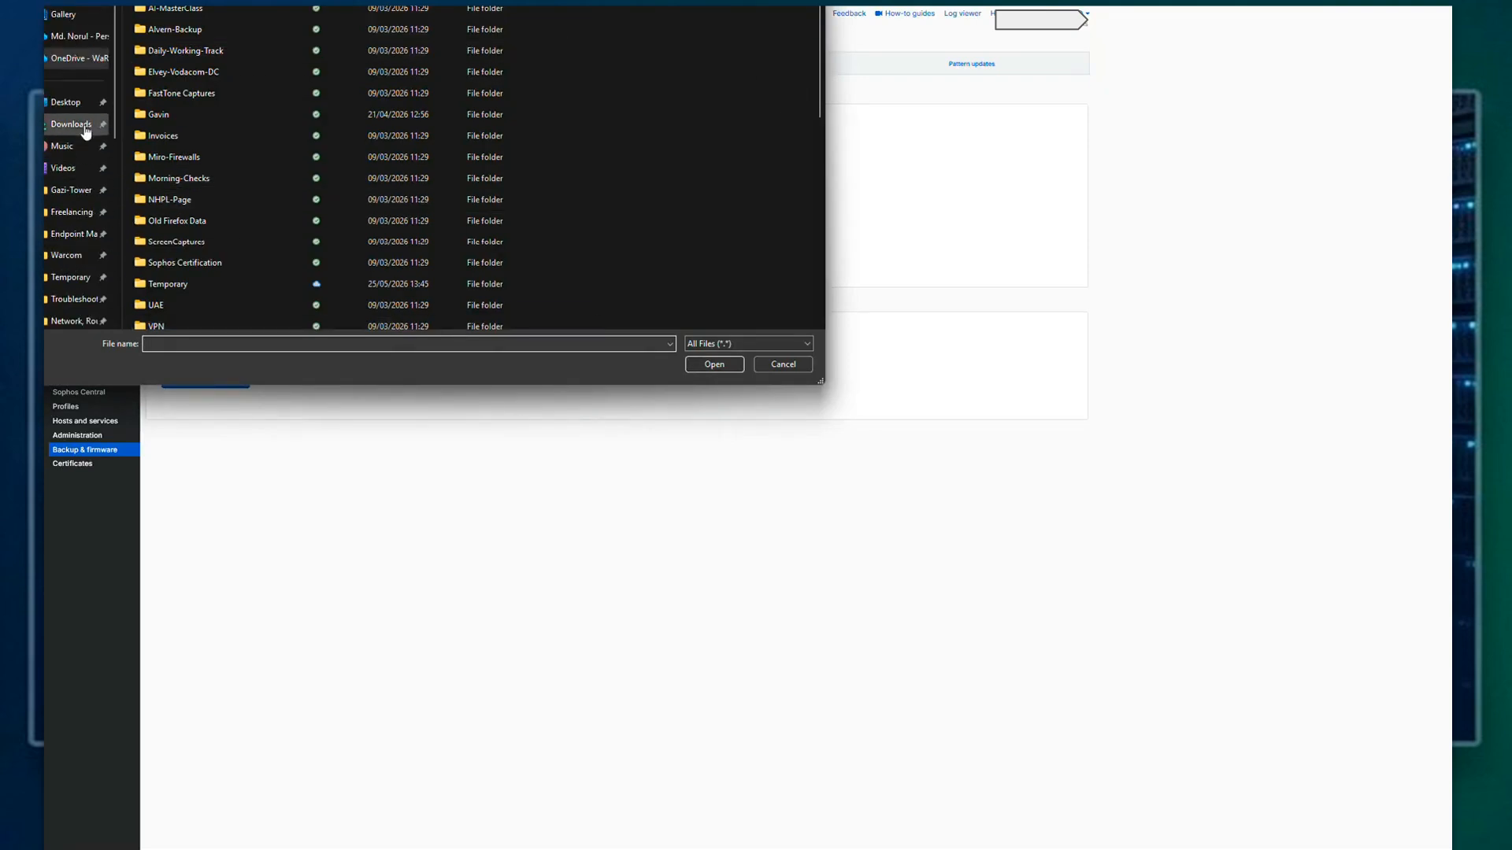
{"action": "scroll", "coordinate": [74, 236], "scroll_direction": "down", "scroll_amount": 4}
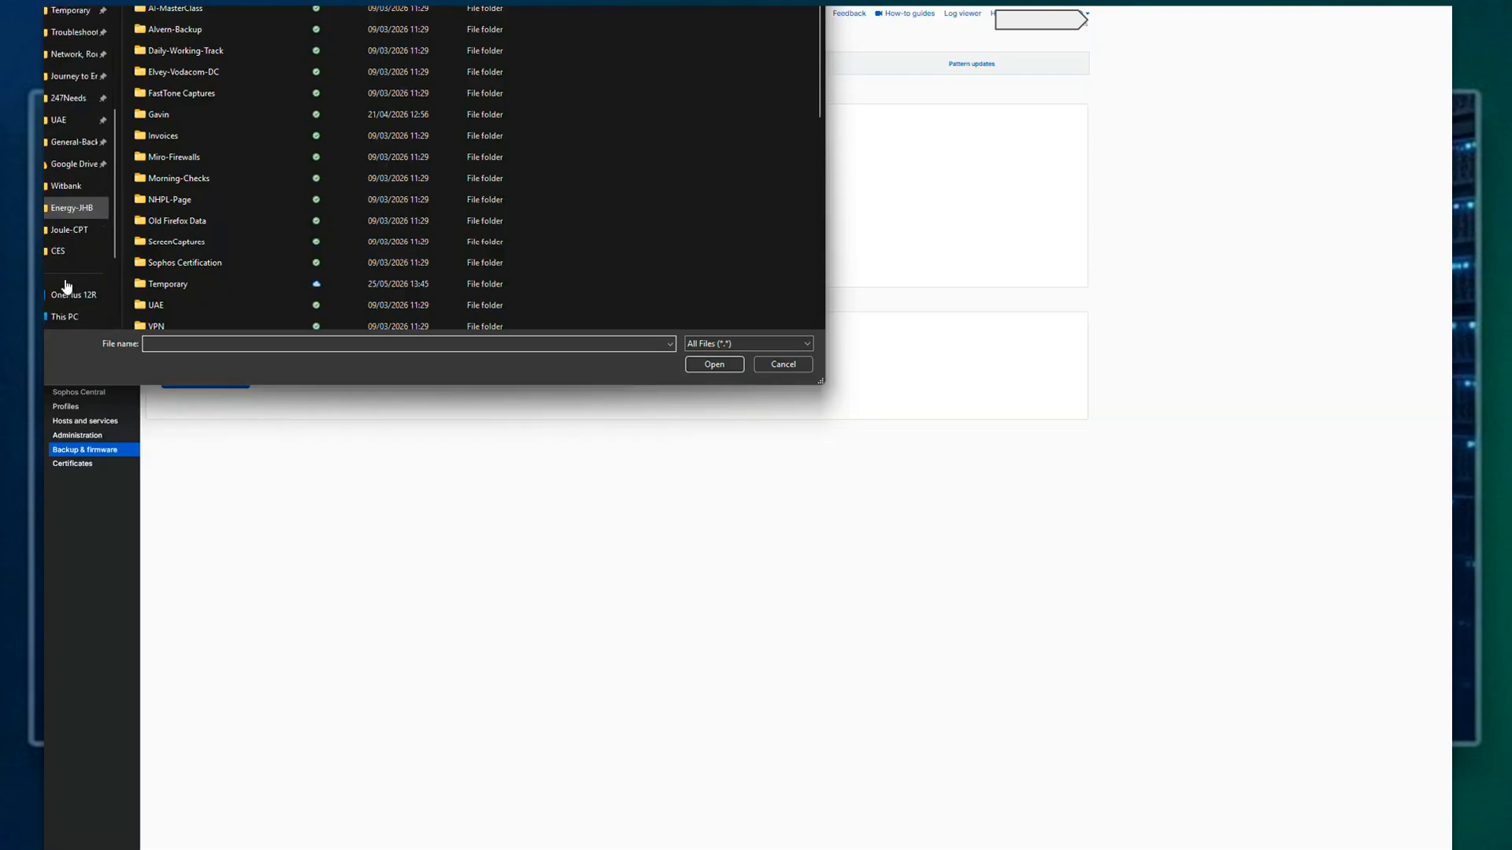
{"action": "scroll", "coordinate": [80, 236], "scroll_direction": "down", "scroll_amount": 1}
{"action": "scroll", "coordinate": [82, 198], "scroll_direction": "down", "scroll_amount": 1}
{"action": "scroll", "coordinate": [83, 206], "scroll_direction": "up", "scroll_amount": 1}
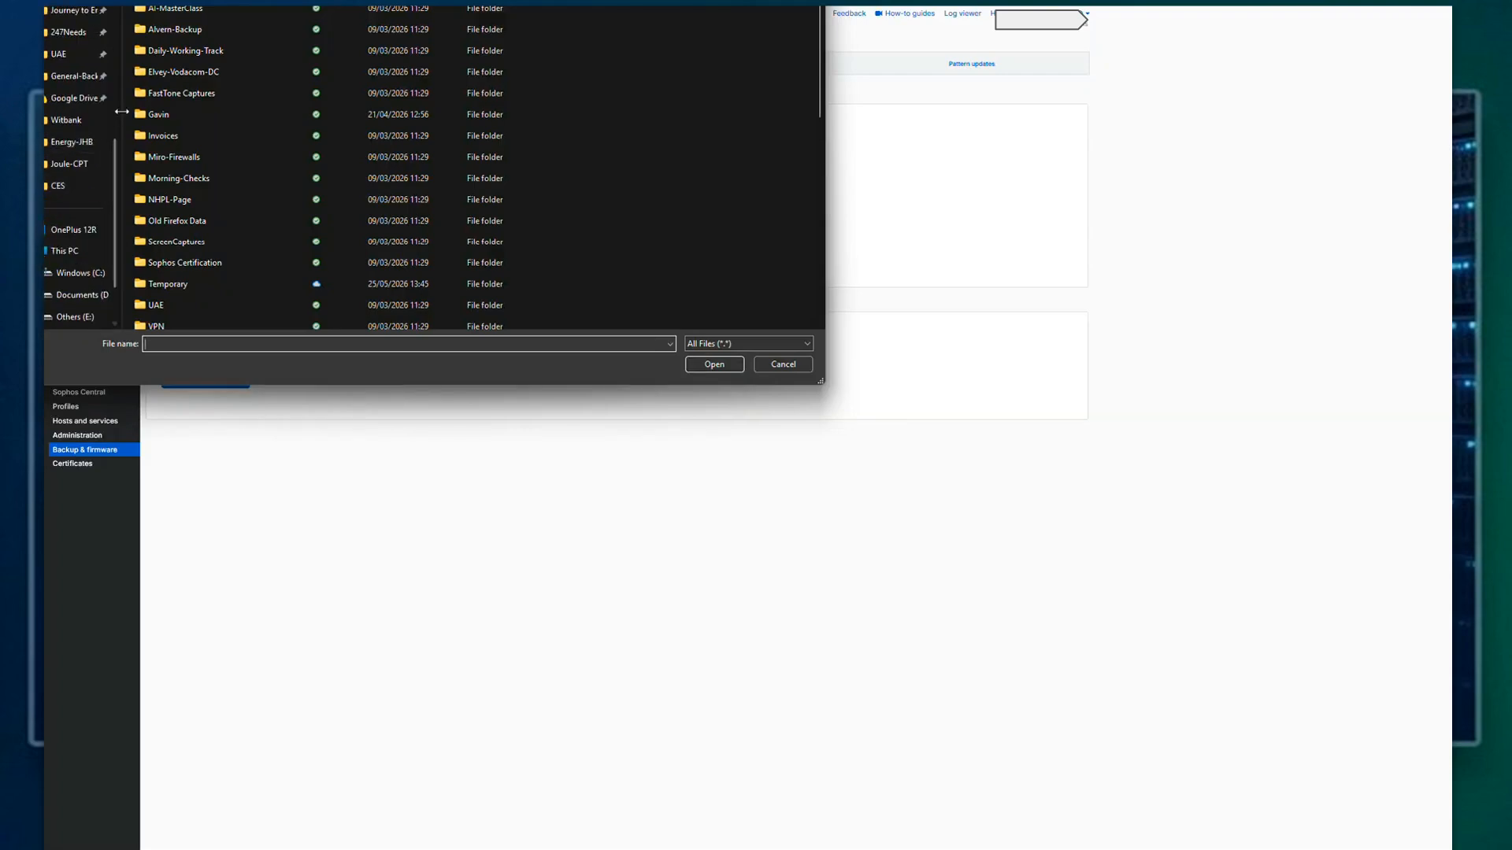
{"action": "left_click_drag", "start_coordinate": [115, 197], "coordinate": [116, 142]}
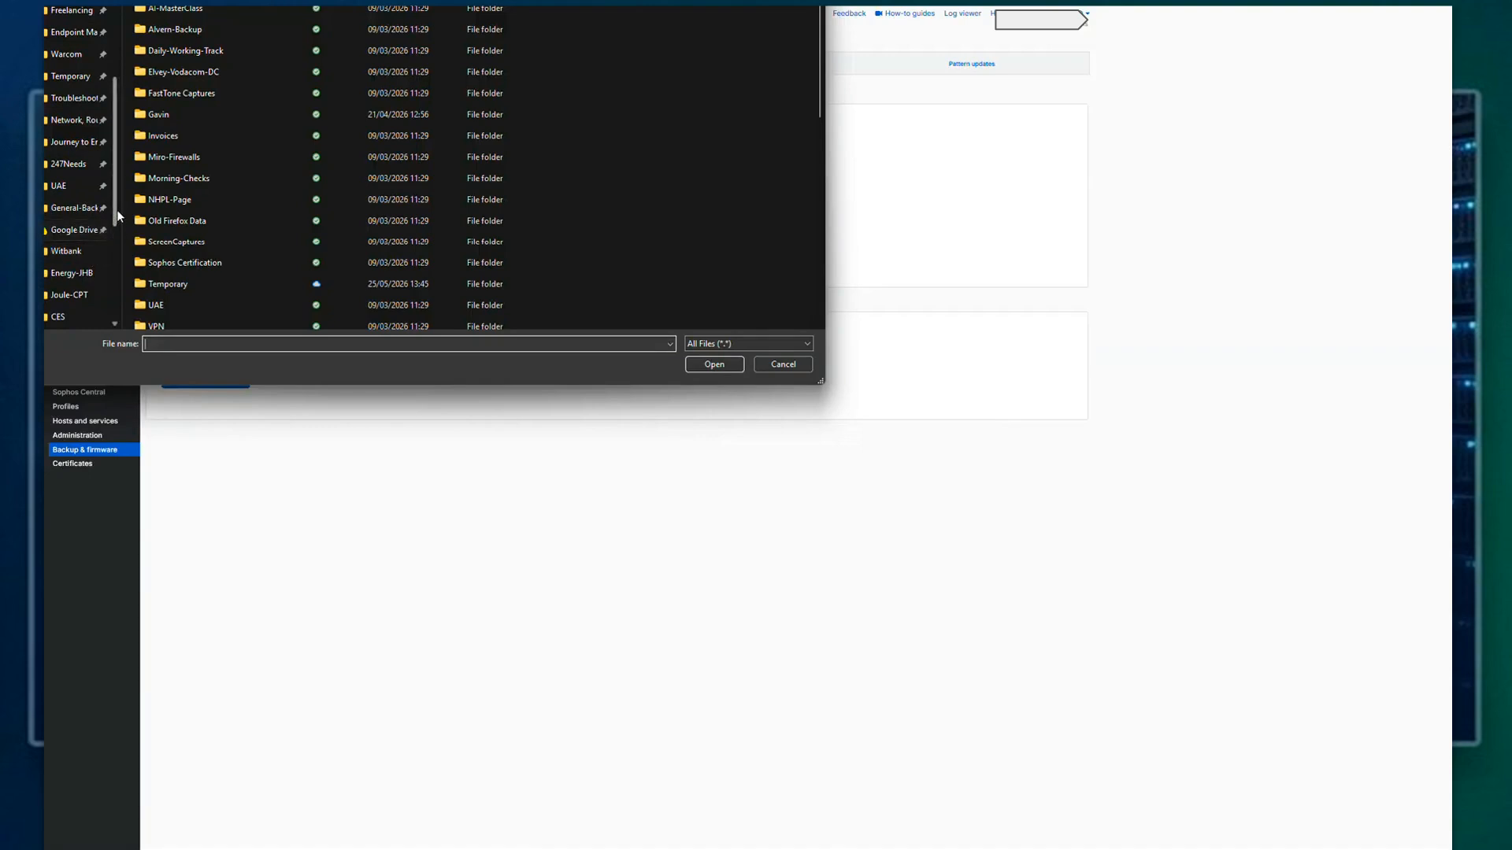
{"action": "scroll", "coordinate": [115, 169], "scroll_direction": "up", "scroll_amount": 1}
{"action": "left_click", "coordinate": [71, 78]}
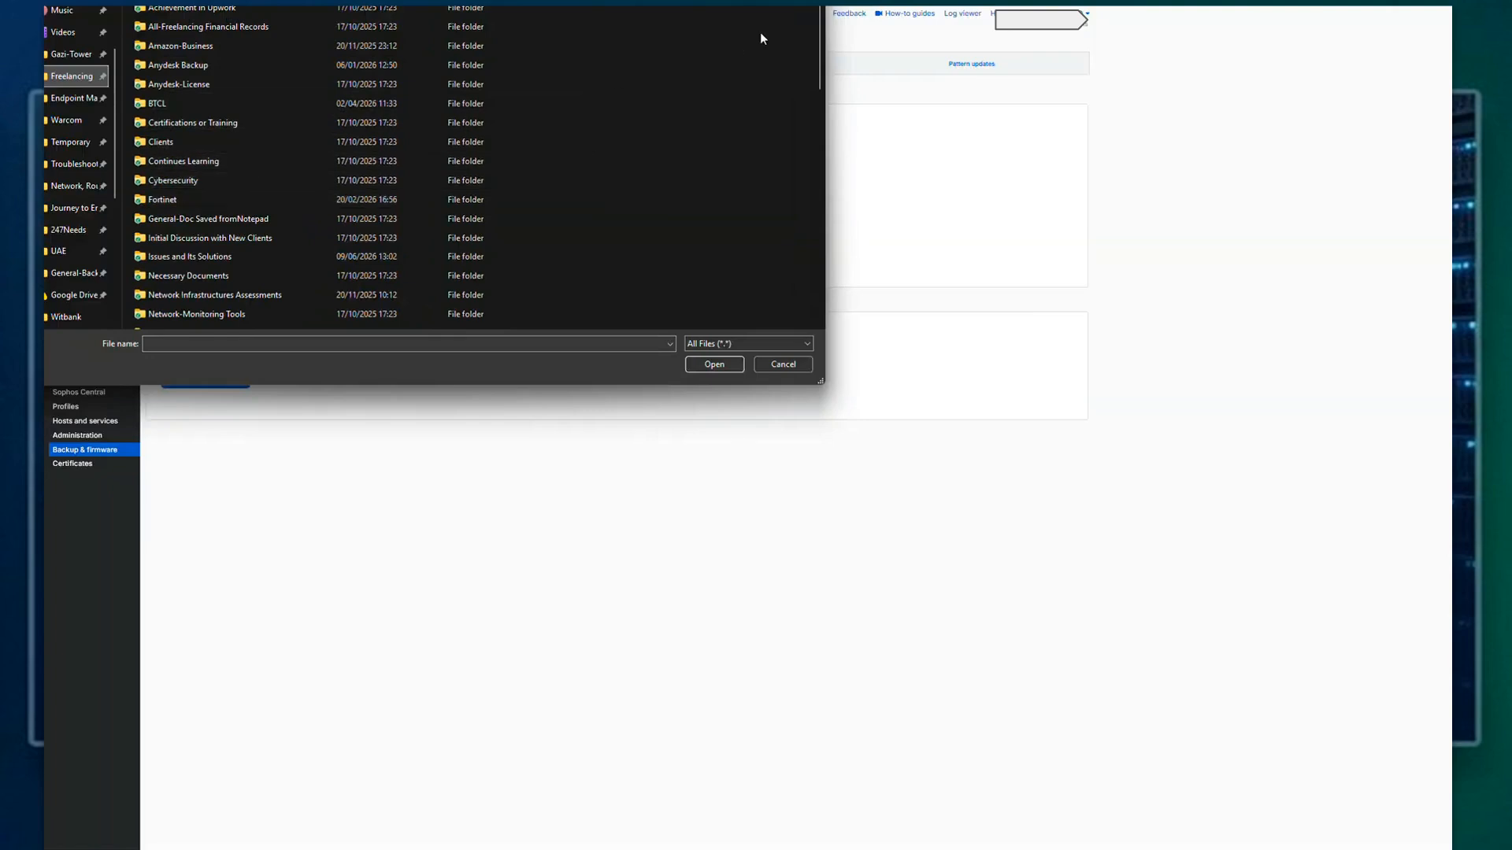
- Load Weekly_Backup_XN02_SFOS-19.5.4-MR-4-Build718_06May2024_04.24.00 from the "How to Restore a Backup in v22" folder under Personal, Youtube Channel Management
{"action": "scroll", "coordinate": [191, 222], "scroll_direction": "down", "scroll_amount": 2}
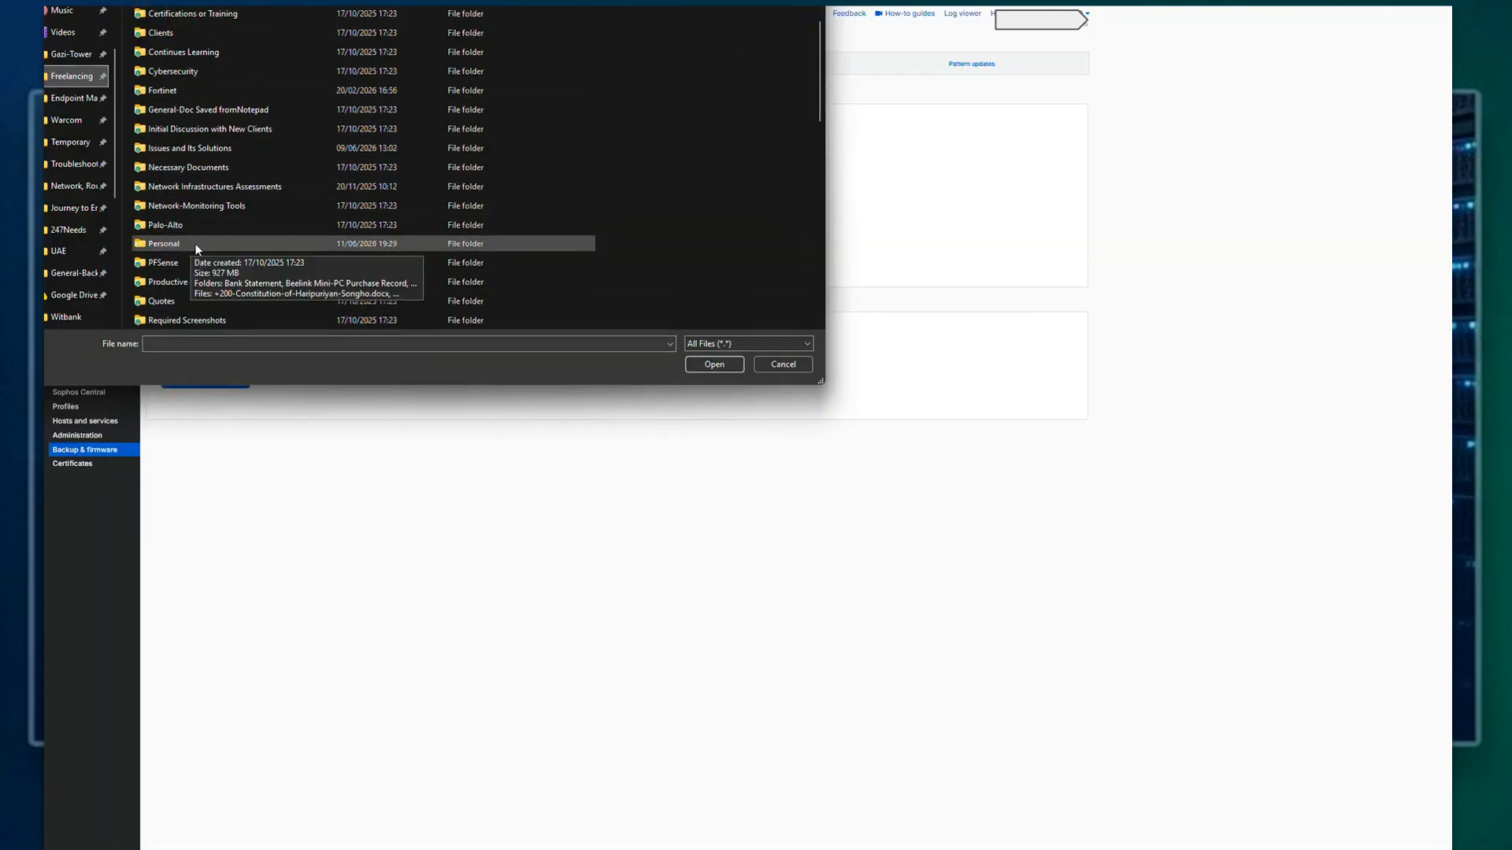
{"action": "double_click", "coordinate": [191, 244]}
{"action": "scroll", "coordinate": [249, 197], "scroll_direction": "down", "scroll_amount": 3}
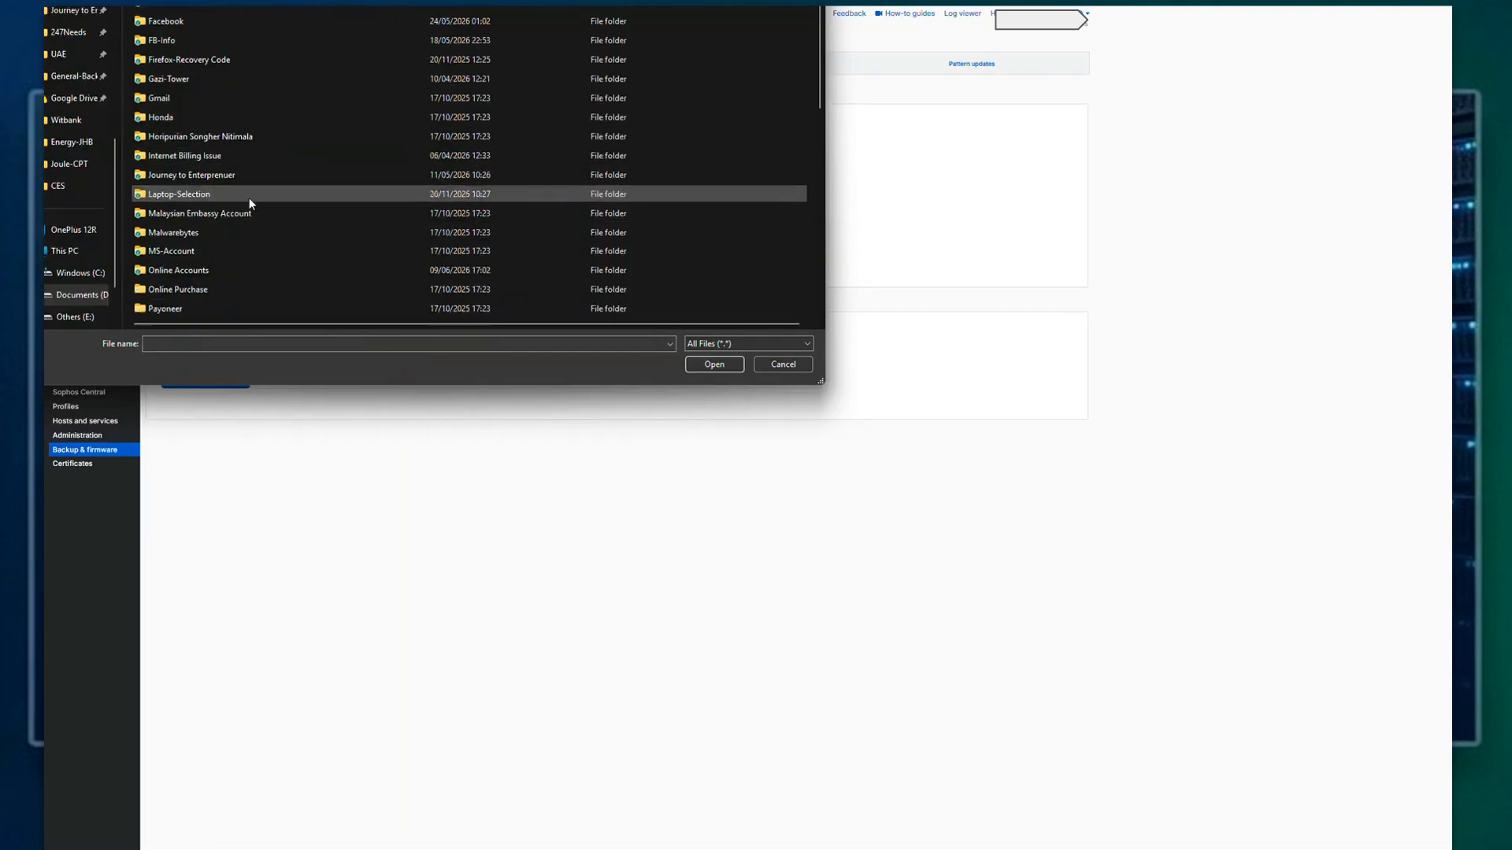
{"action": "scroll", "coordinate": [229, 216], "scroll_direction": "down", "scroll_amount": 4}
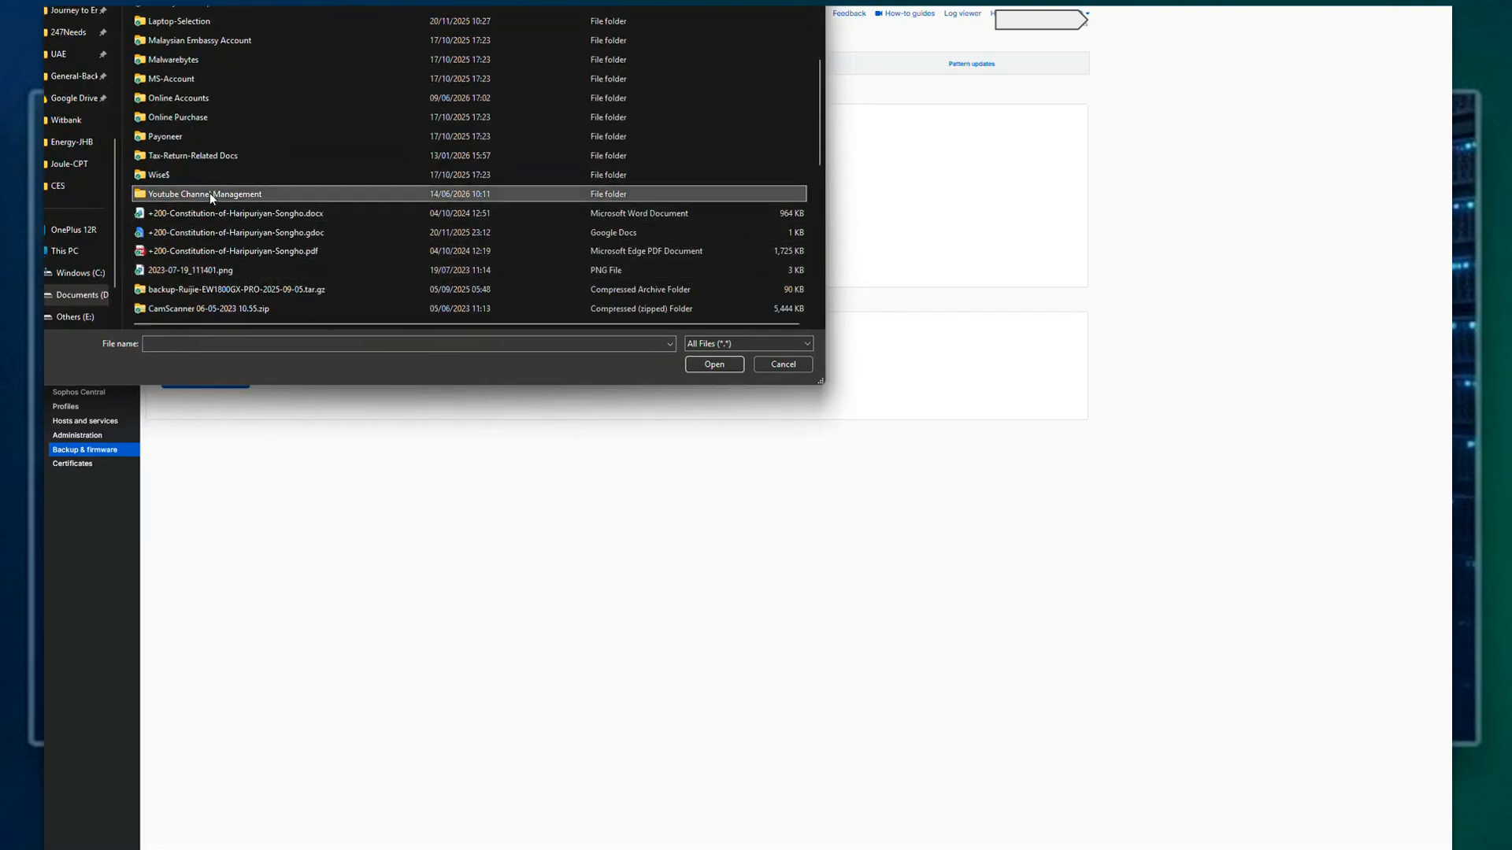
{"action": "double_click", "coordinate": [209, 192]}
{"action": "double_click", "coordinate": [244, 24]}
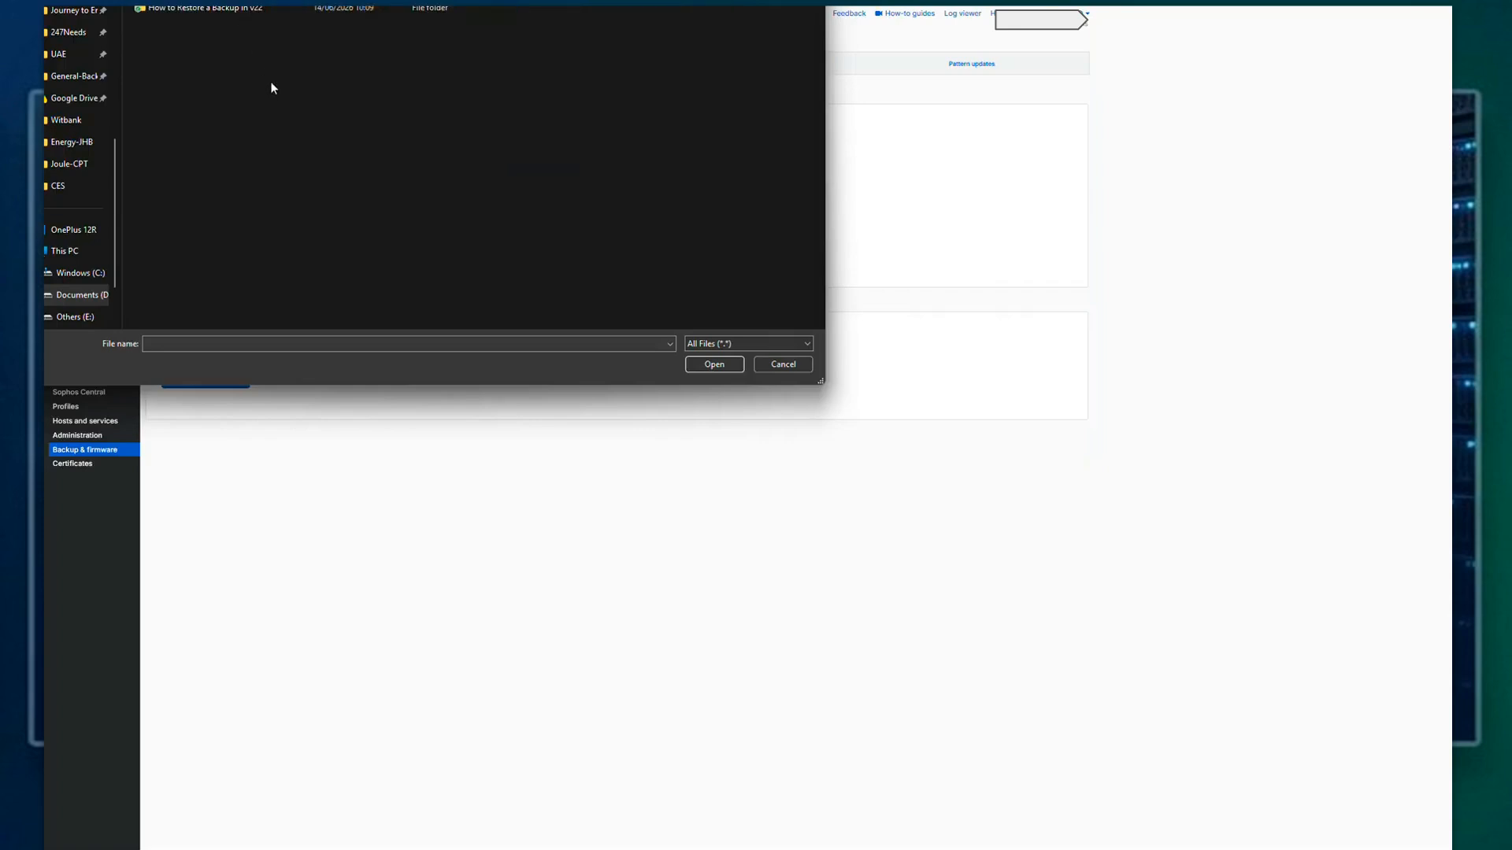
{"action": "scroll", "coordinate": [225, 11], "scroll_direction": "down", "scroll_amount": 1}
{"action": "left_click", "coordinate": [218, 11]}
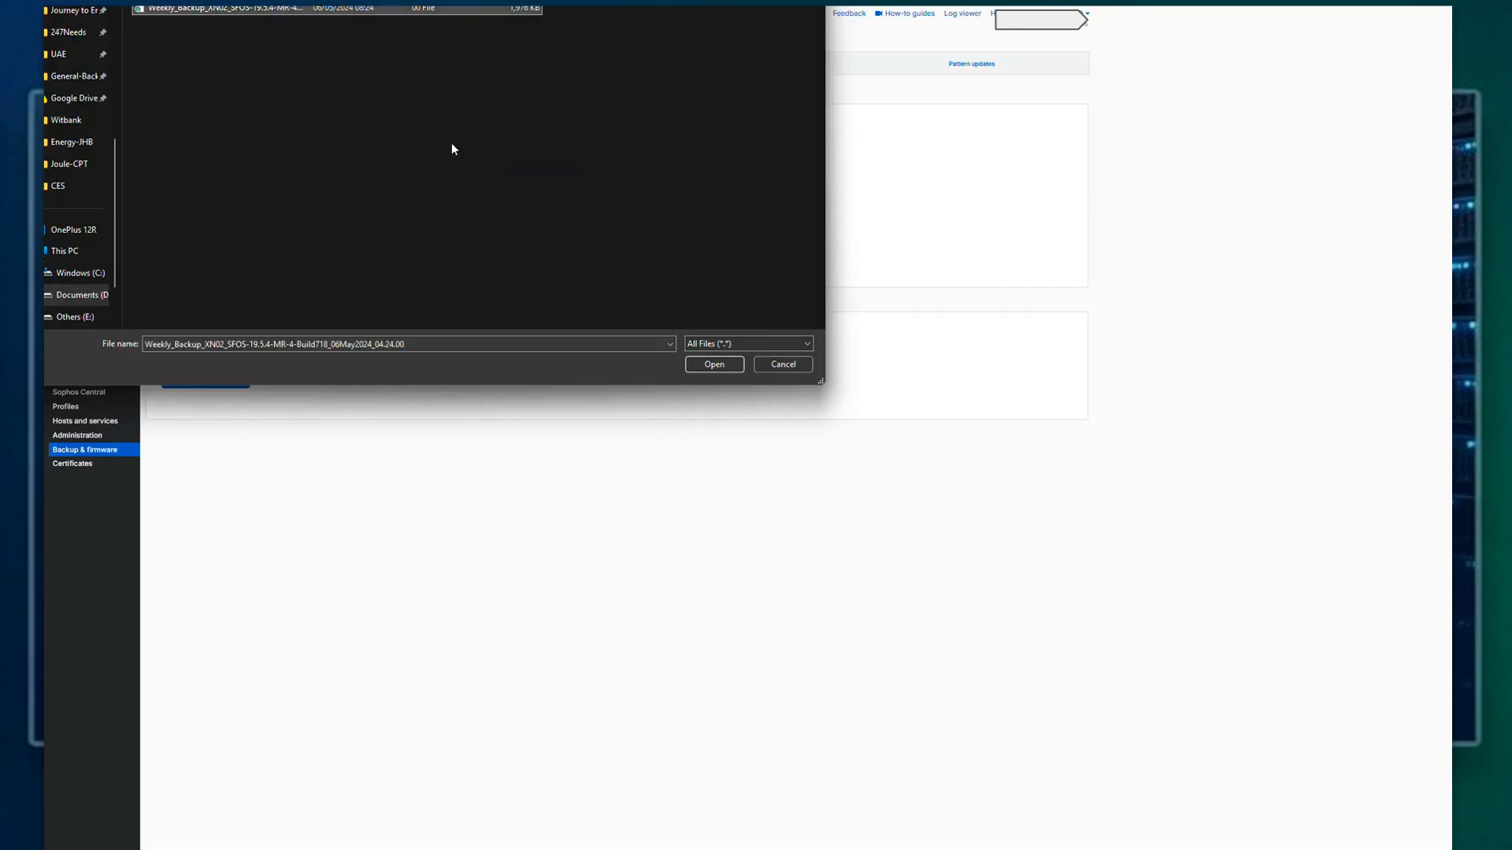
{"action": "left_click", "coordinate": [714, 364]}
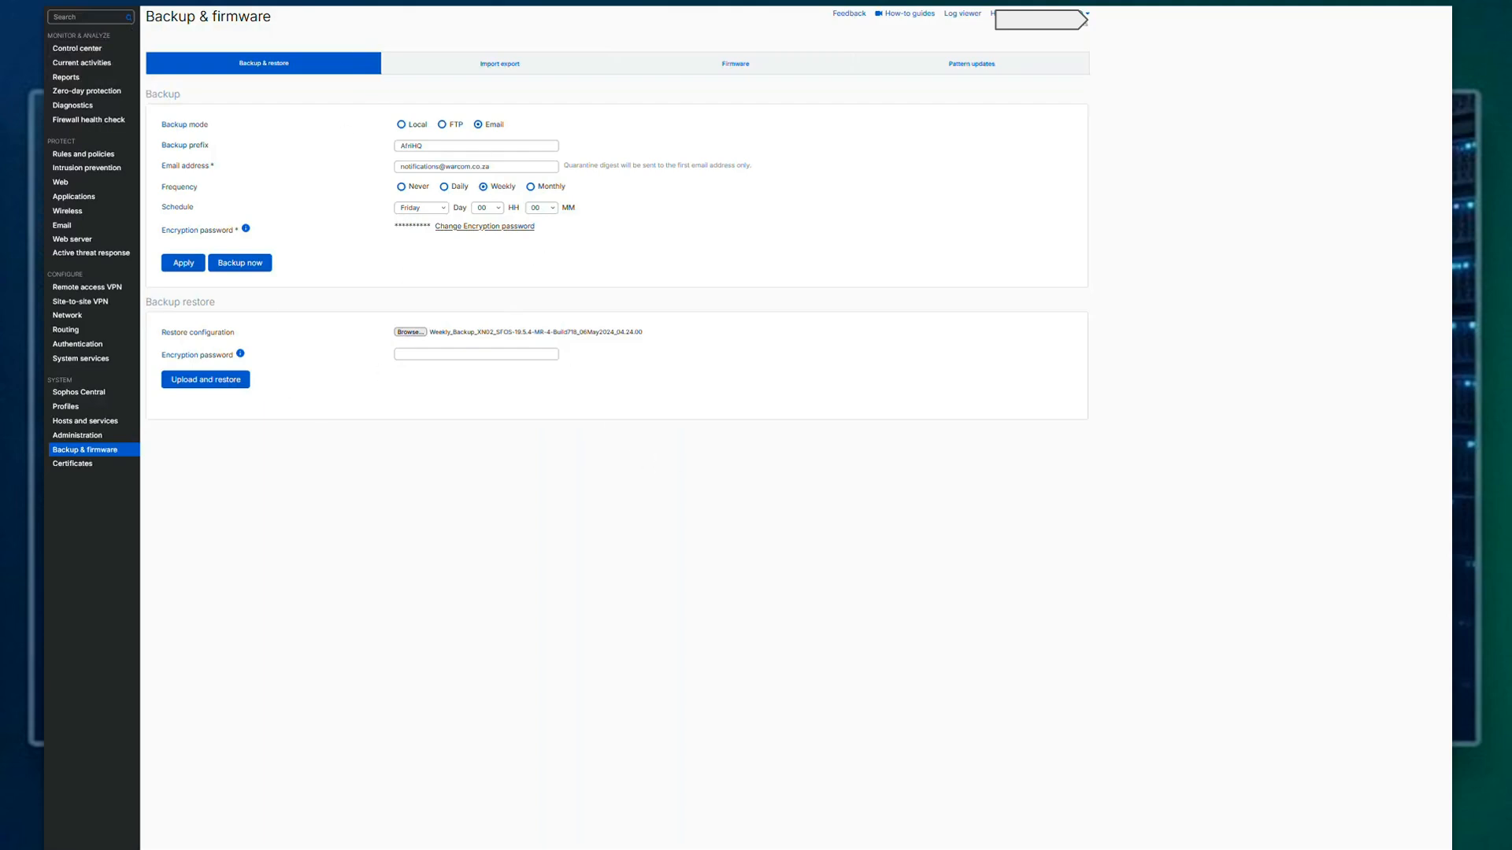
- Open Notepad++ and move its window clear of the backup restore form
{"action": "key", "text": "super"}
{"action": "type", "text": "notepad"}
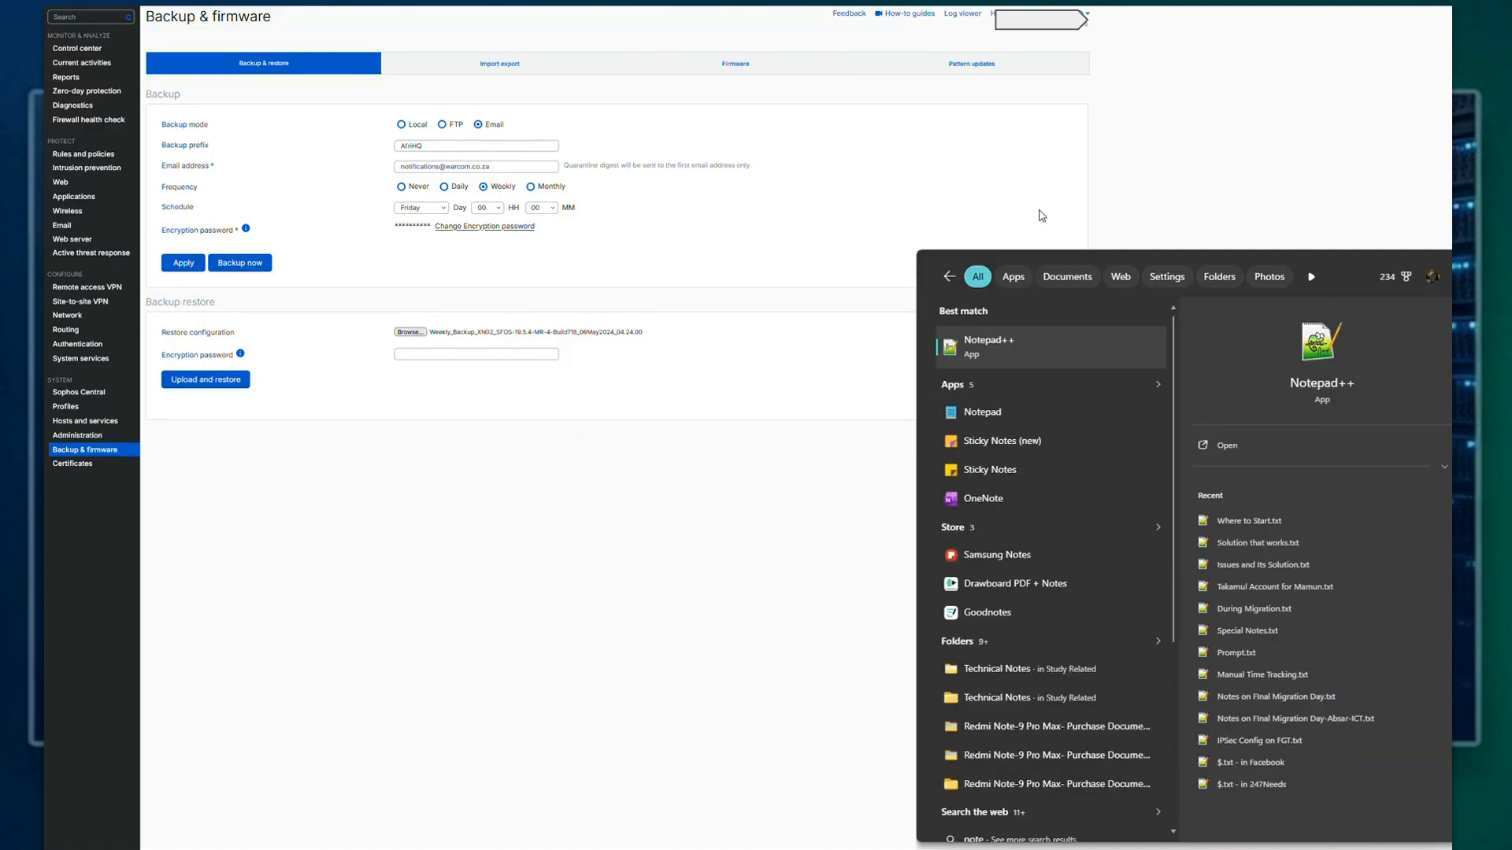
{"action": "left_click", "coordinate": [1036, 347]}
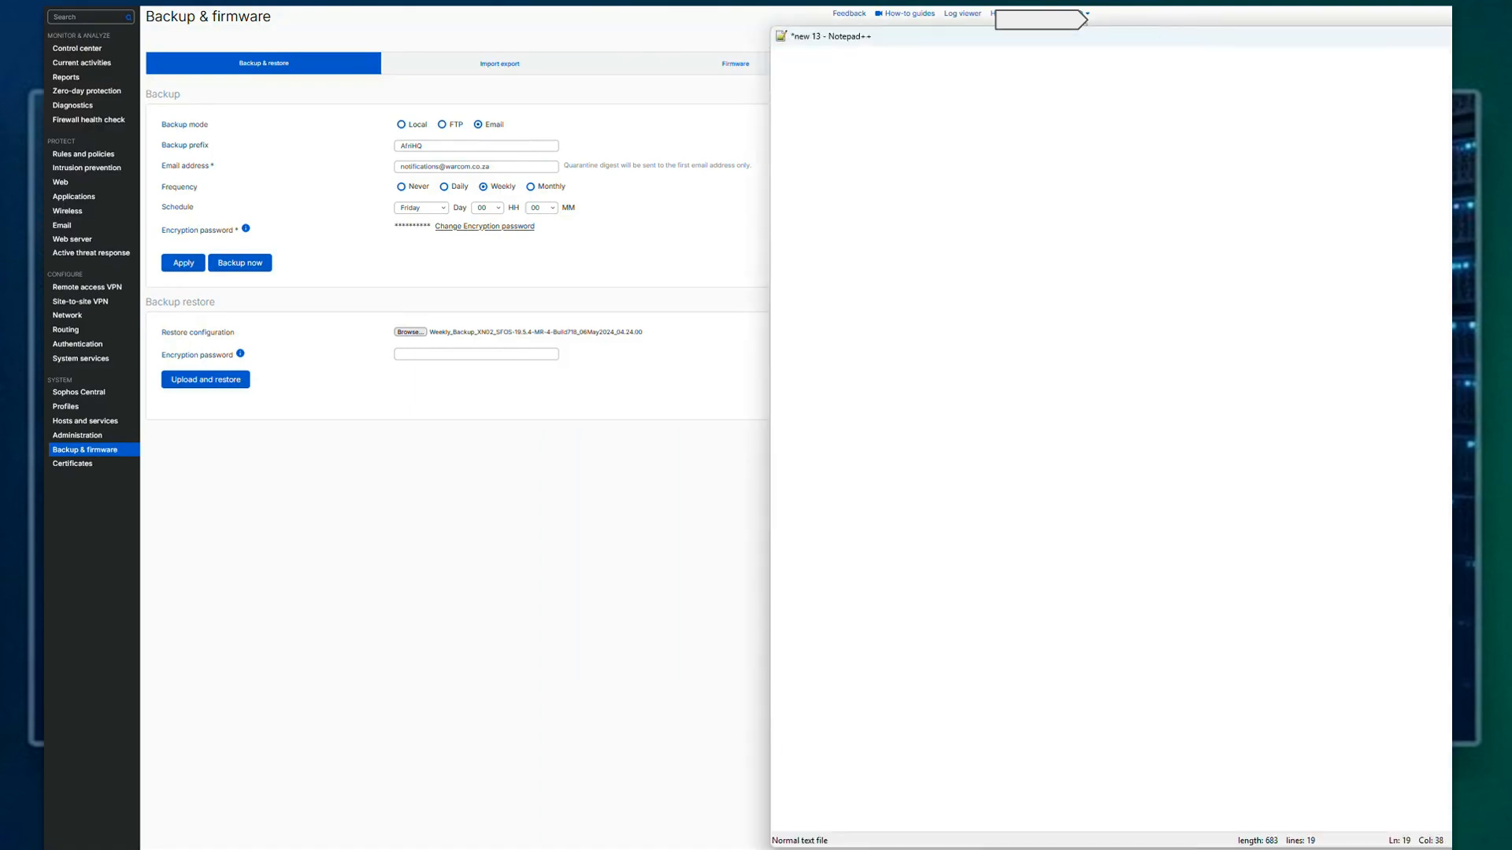
{"action": "left_click_drag", "start_coordinate": [1225, 36], "coordinate": [1451, 39]}
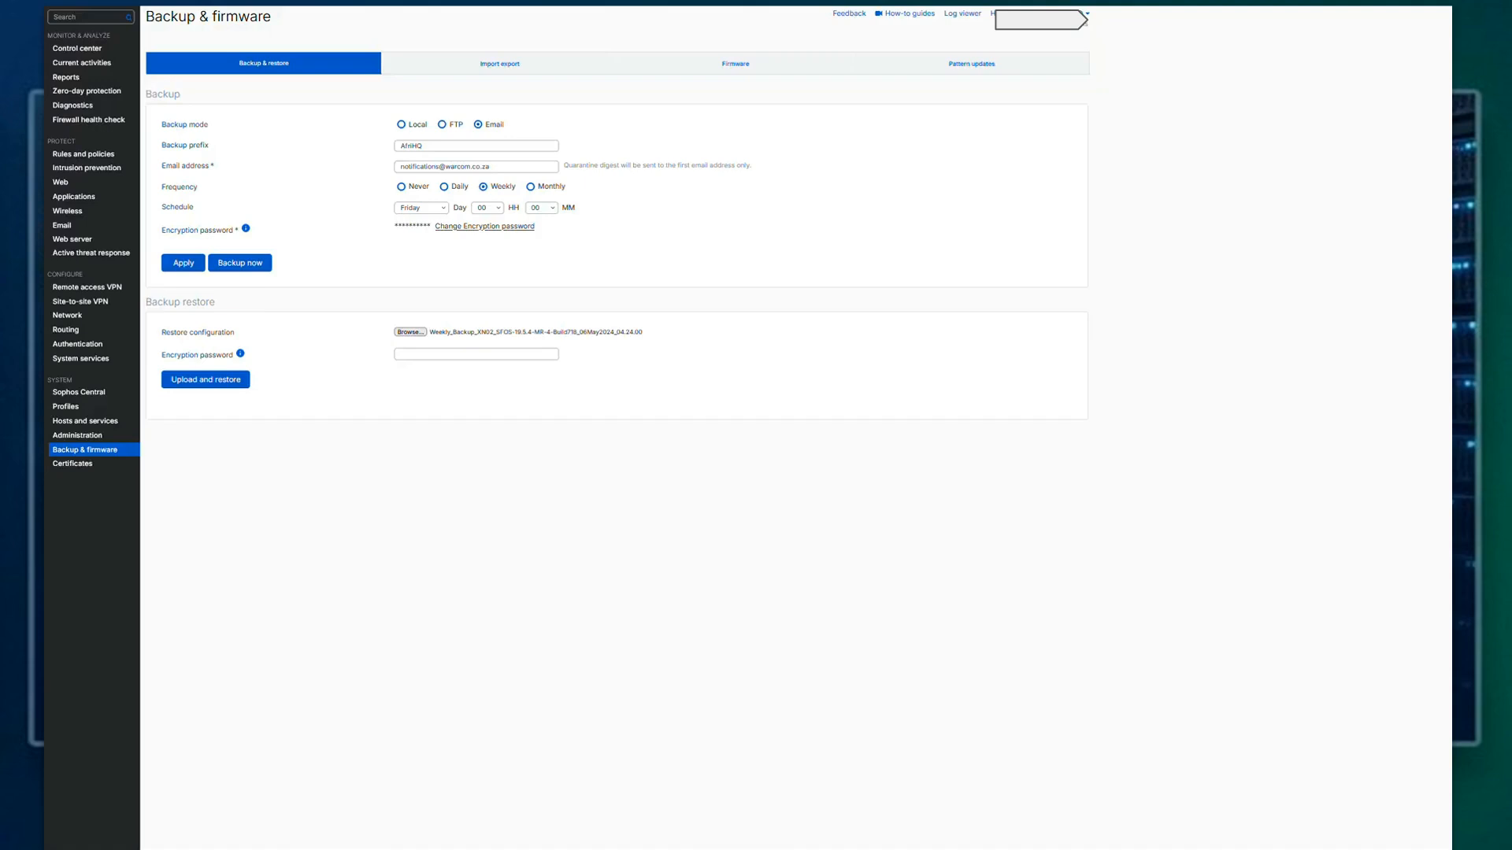
- Paste the backup's encryption password, start the upload and restore, and accept replacing the current configuration
{"action": "left_click", "coordinate": [483, 352]}
{"action": "key", "text": "ctrl+v"}
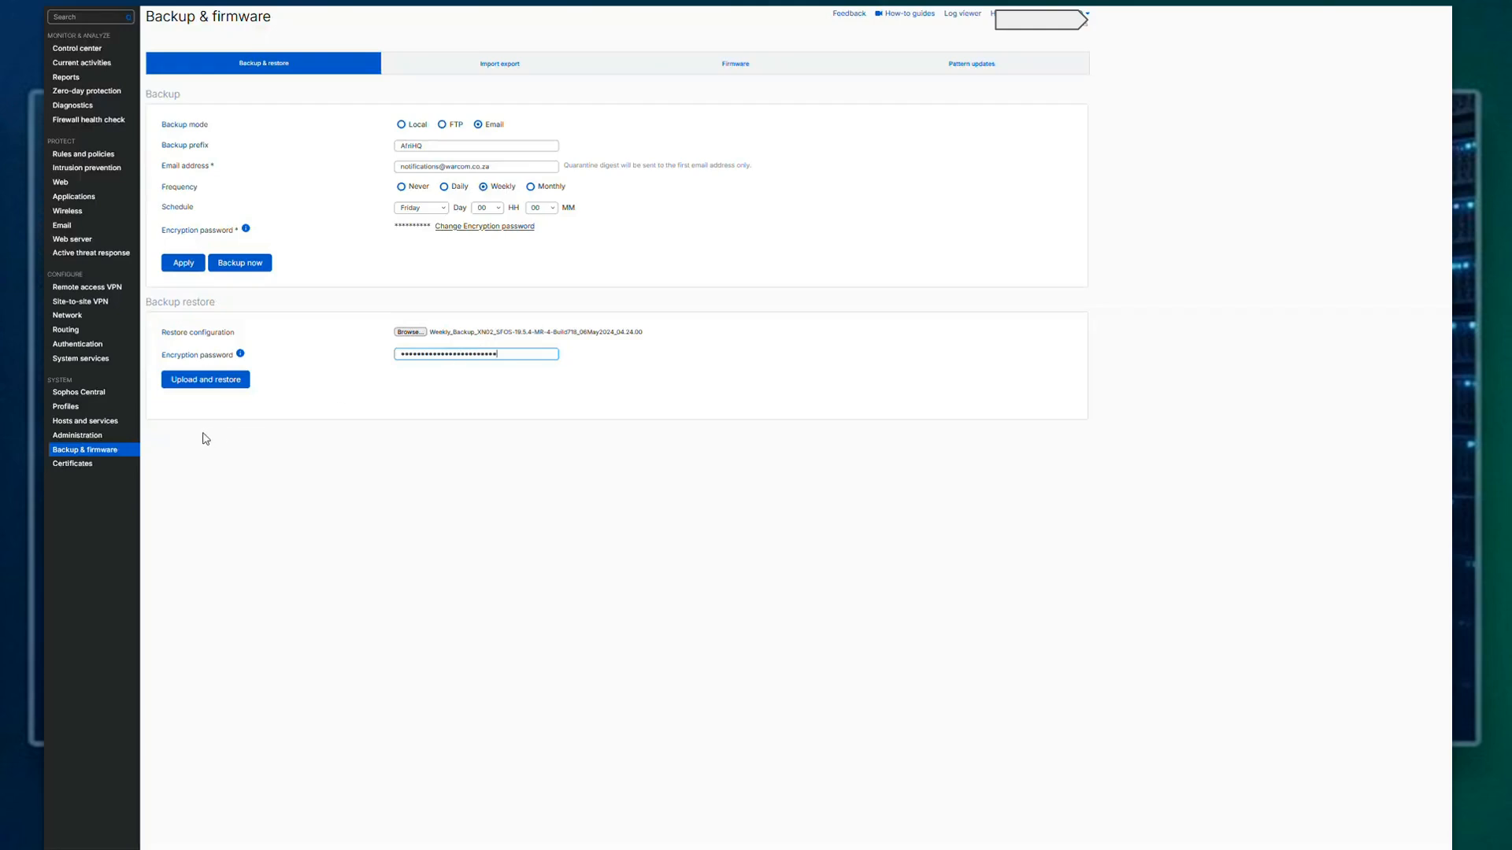
{"action": "left_click", "coordinate": [214, 385]}
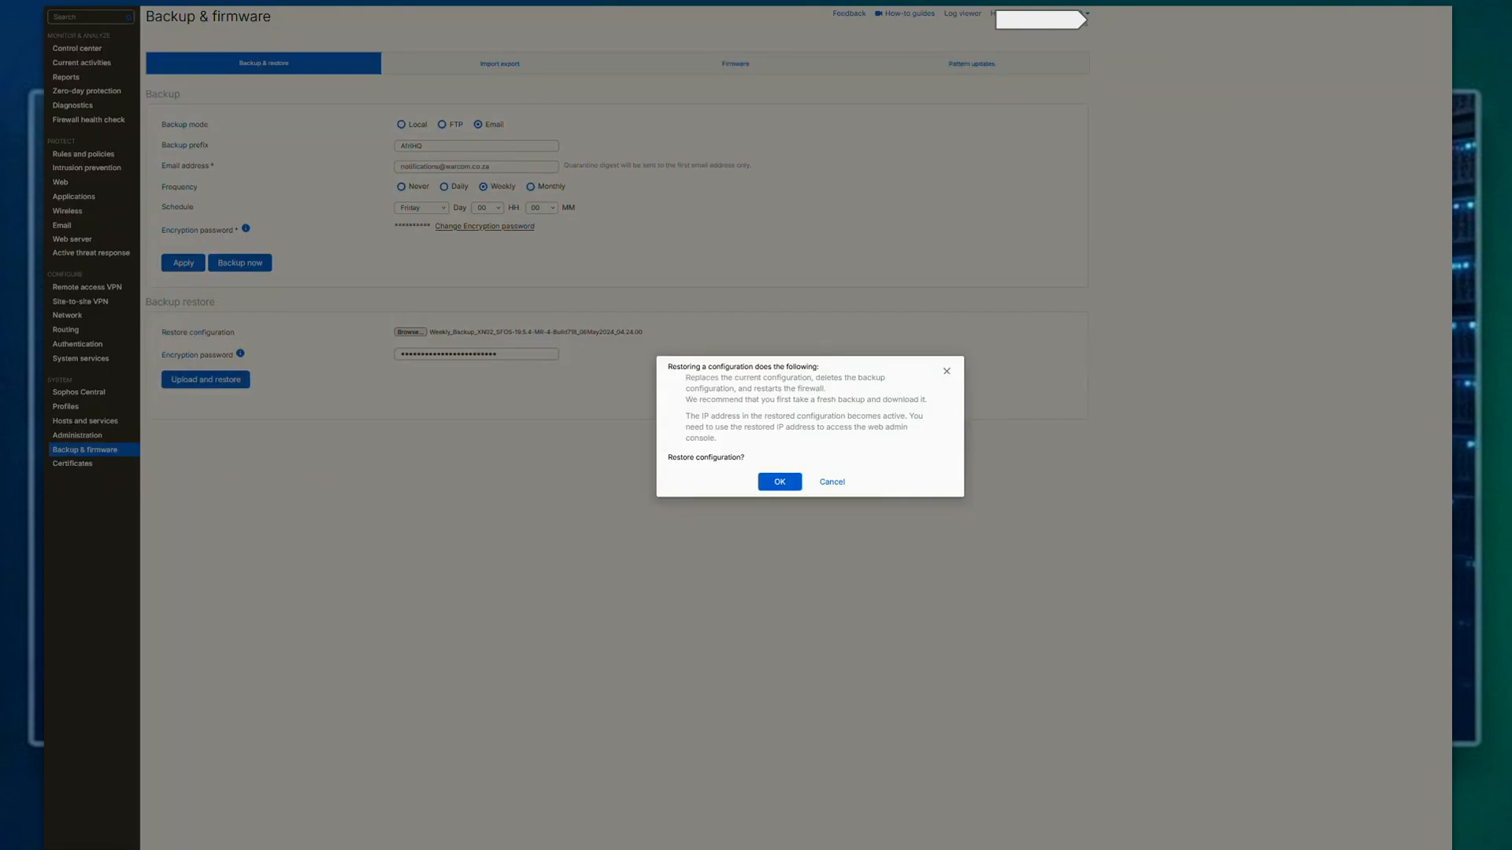
{"action": "left_click", "coordinate": [778, 482]}
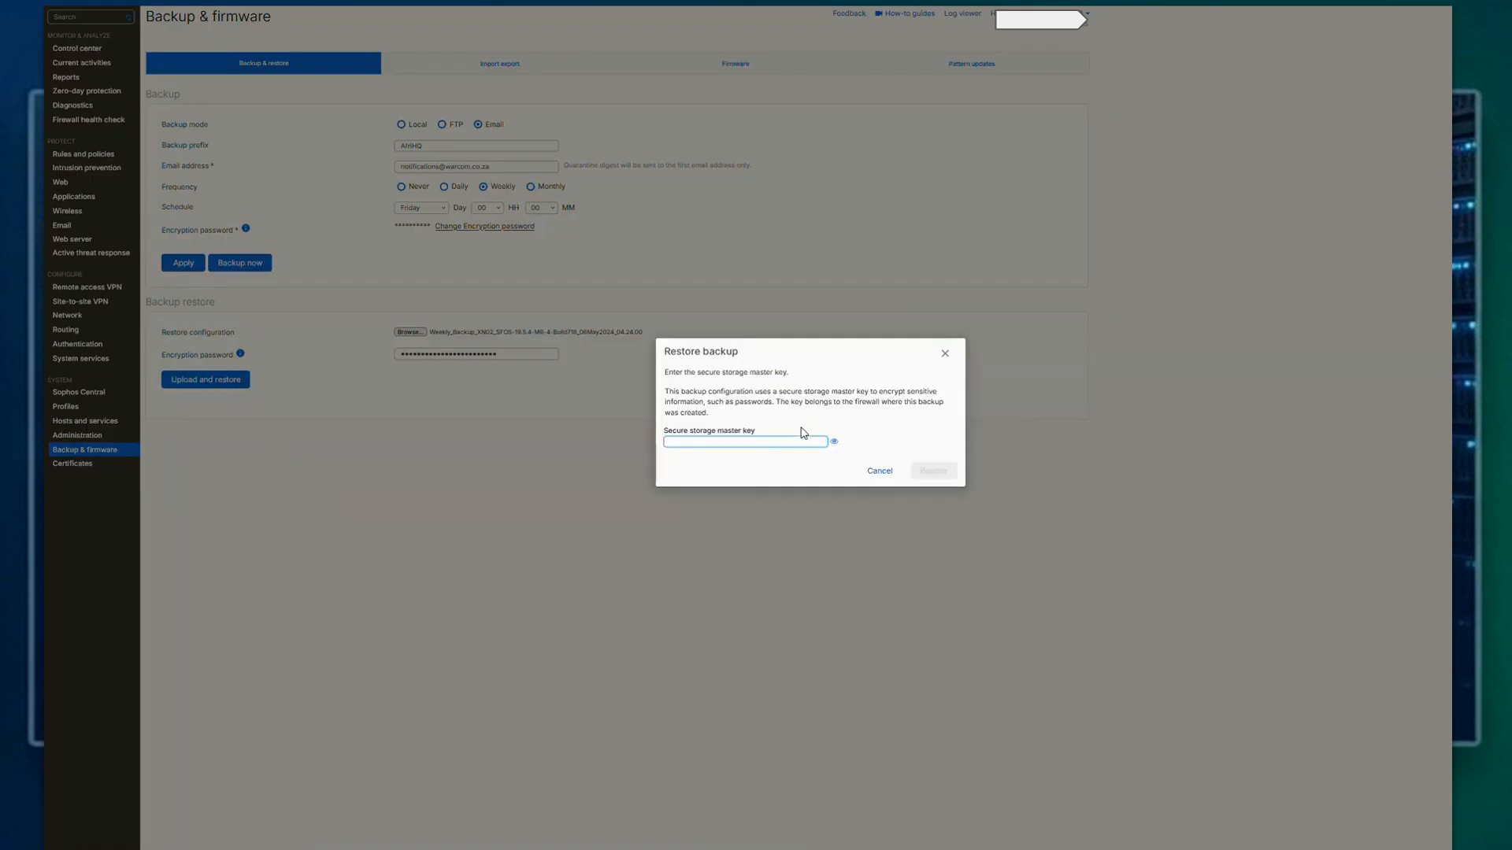
- Submit the secure storage master key for the backup, and check the target port choices for Port1 in the interface mapping
{"action": "key", "text": "ctrl+v"}
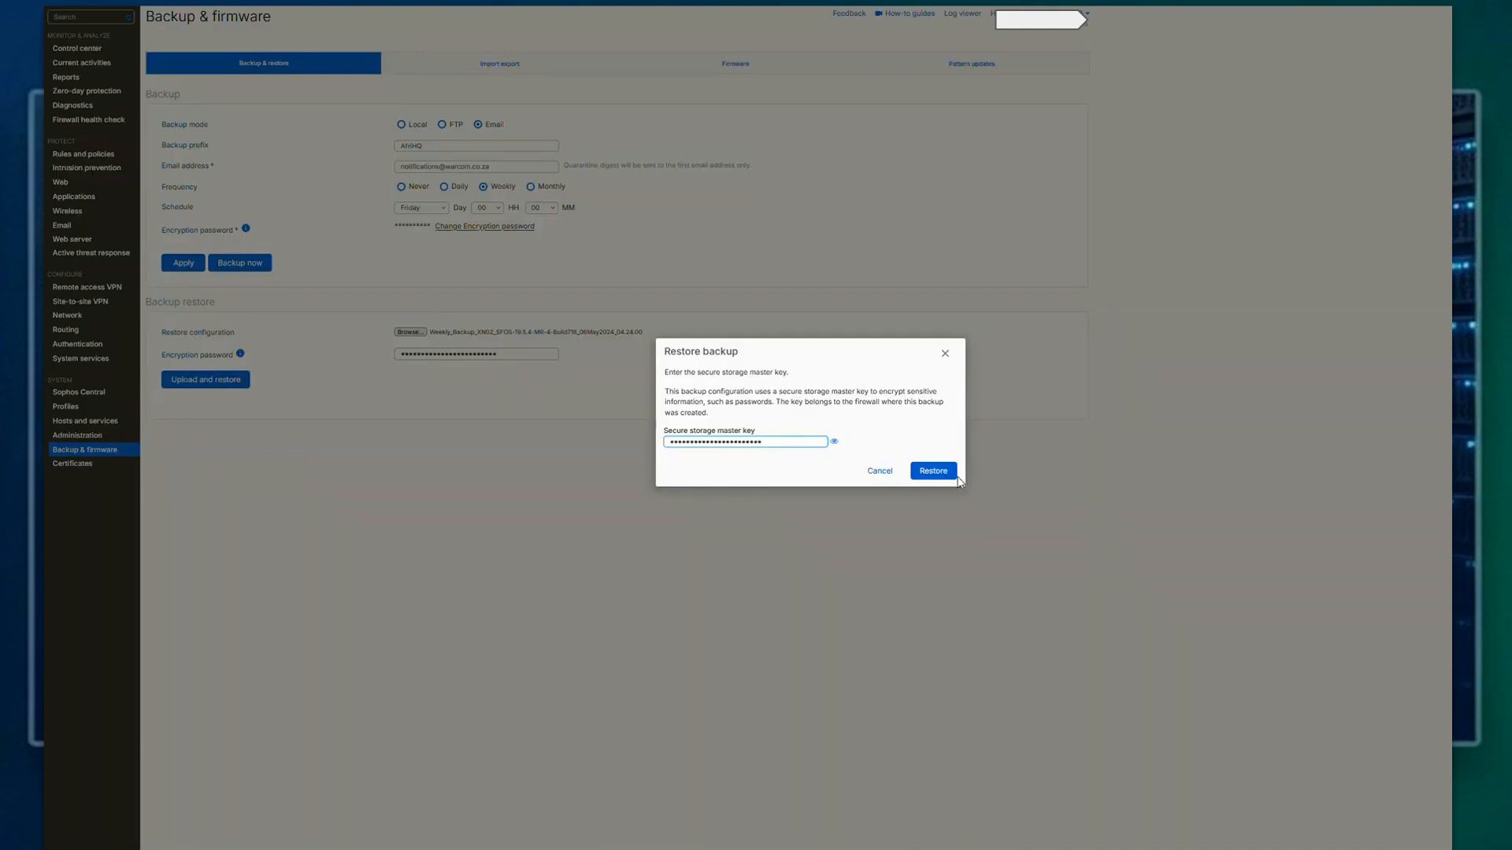
{"action": "left_click", "coordinate": [932, 471]}
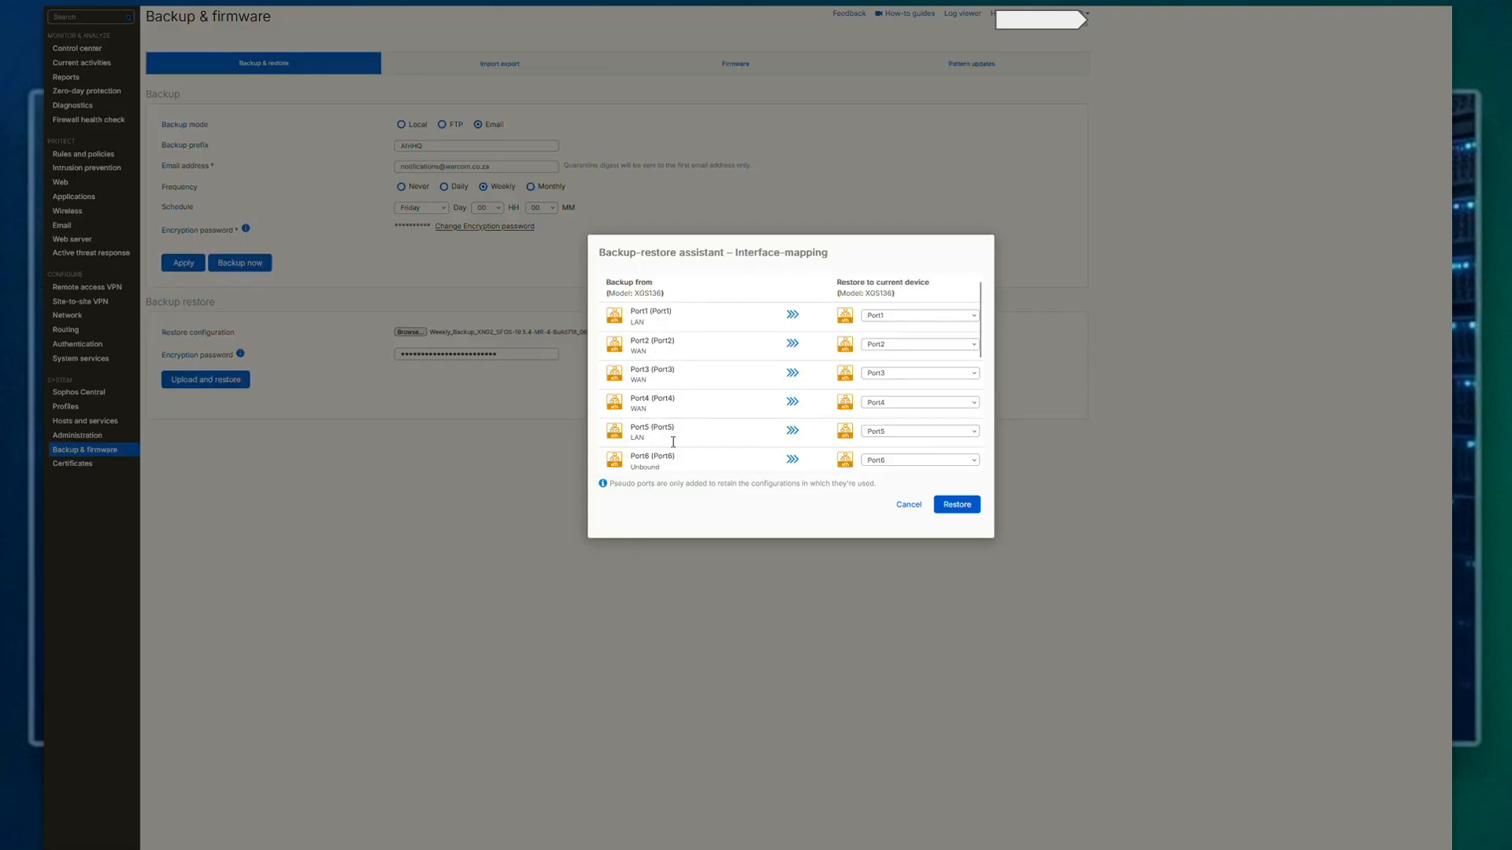
{"action": "left_click", "coordinate": [888, 317]}
{"action": "left_click", "coordinate": [889, 316]}
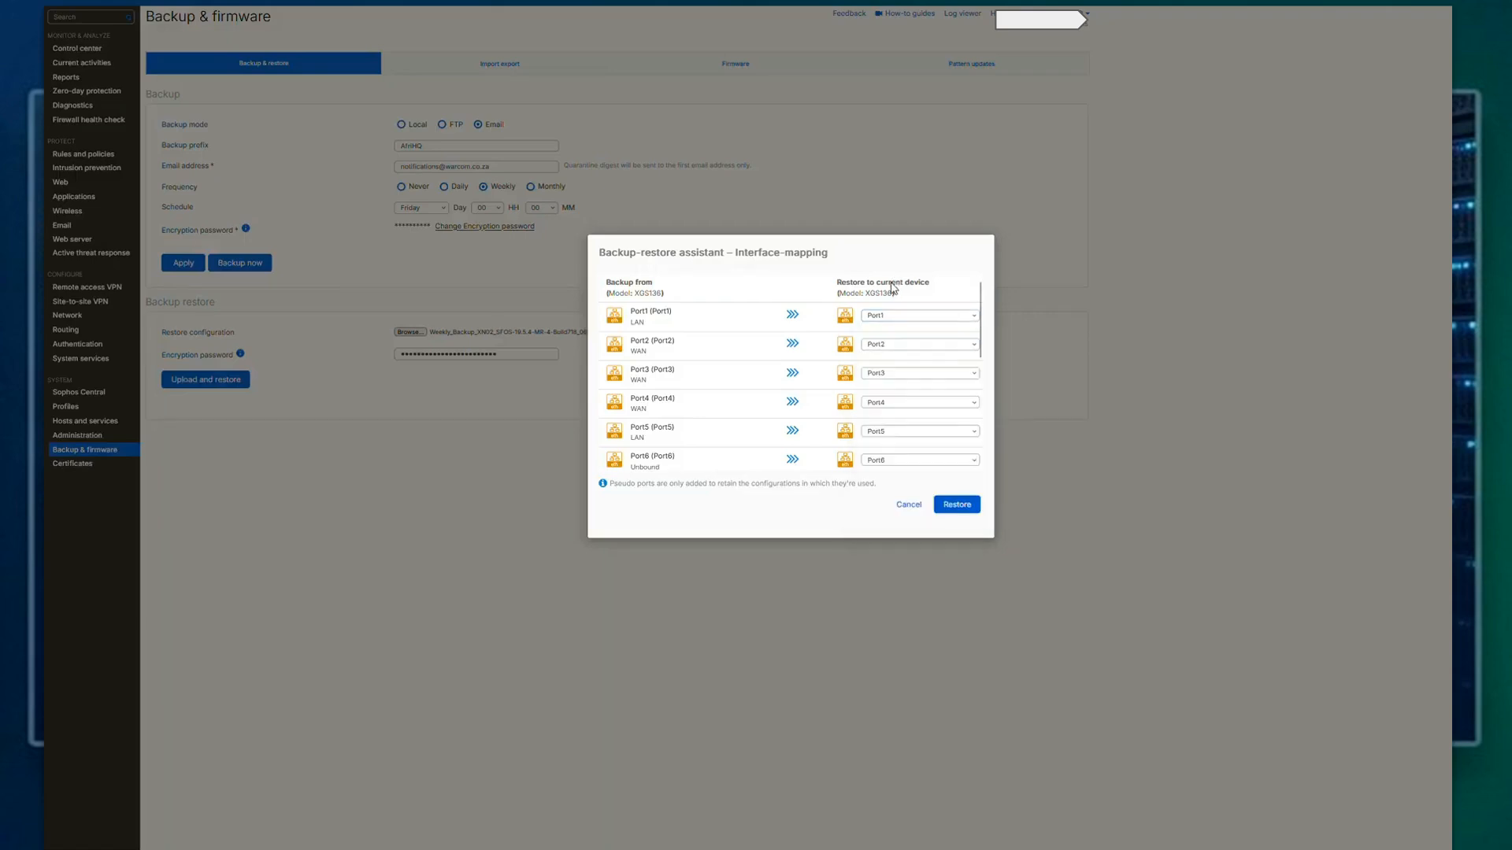